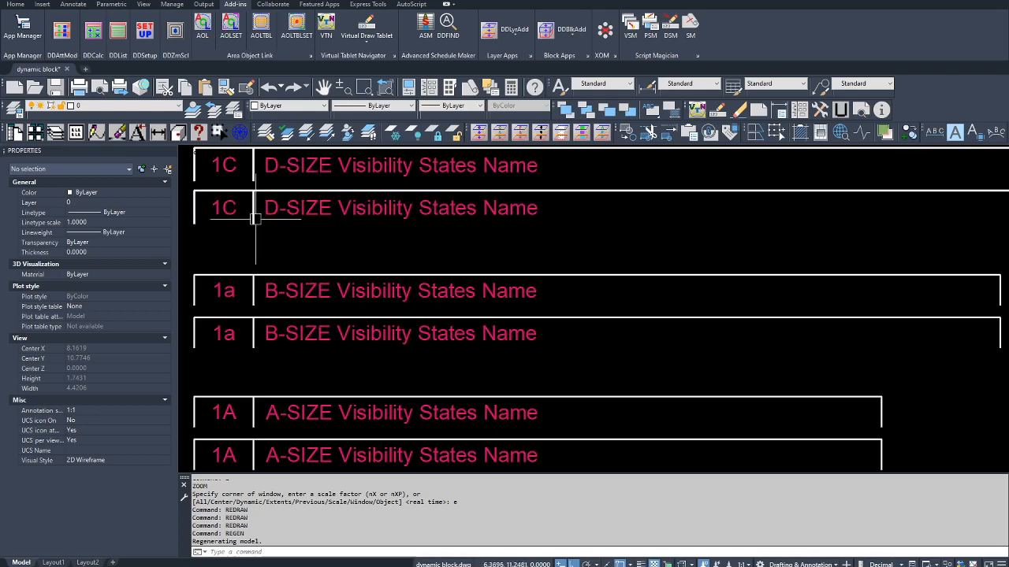
Step: Select both D-size revision blocks and examine their visibility state and attribute values
left_click(266, 227)
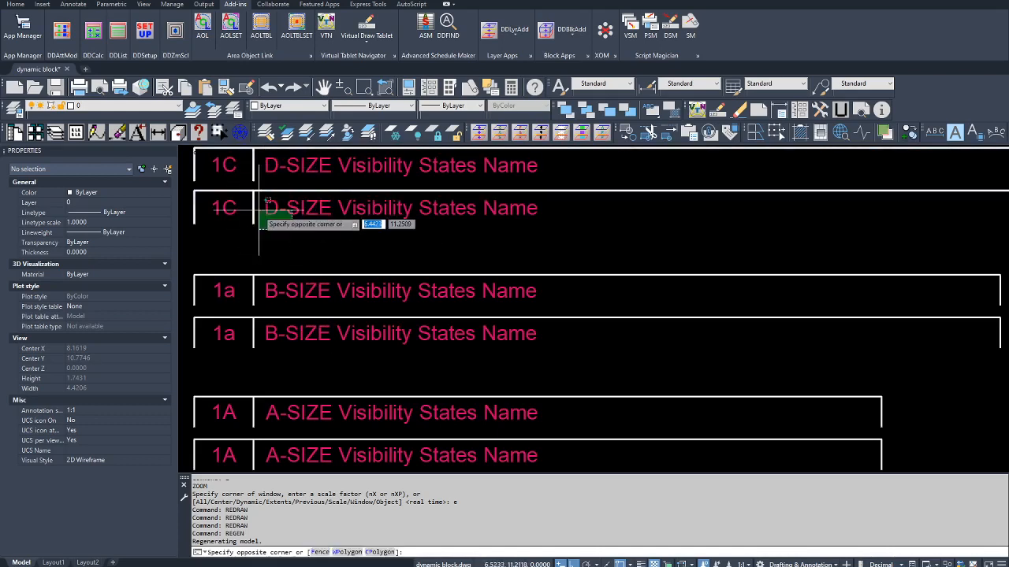
left_click(224, 166)
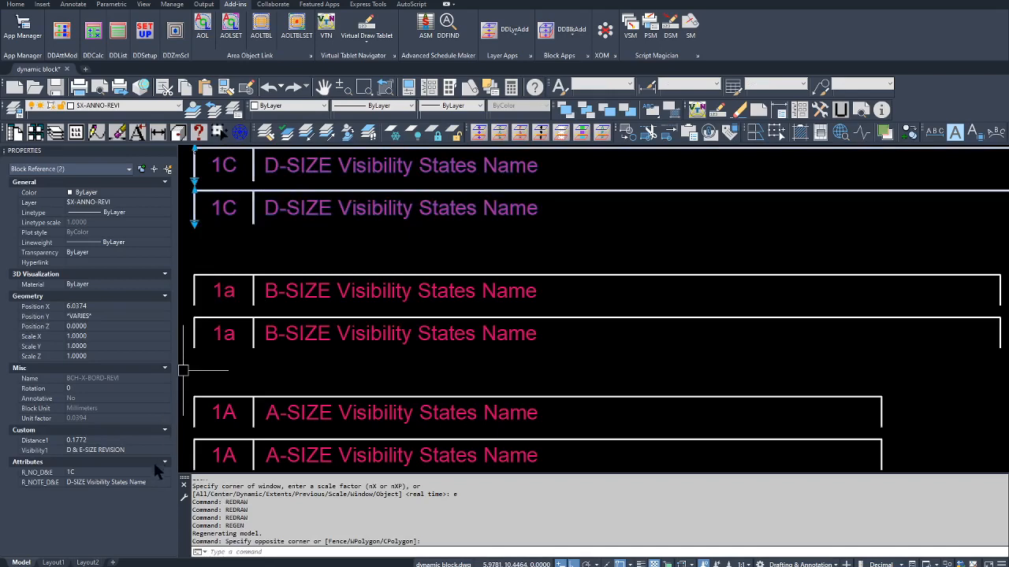
left_click(161, 450)
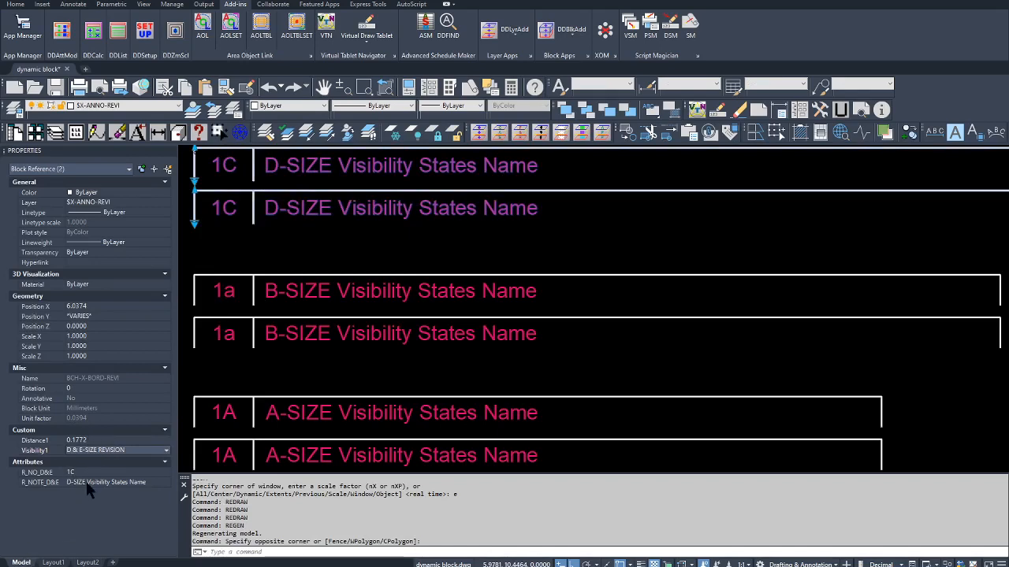
key("Escape")
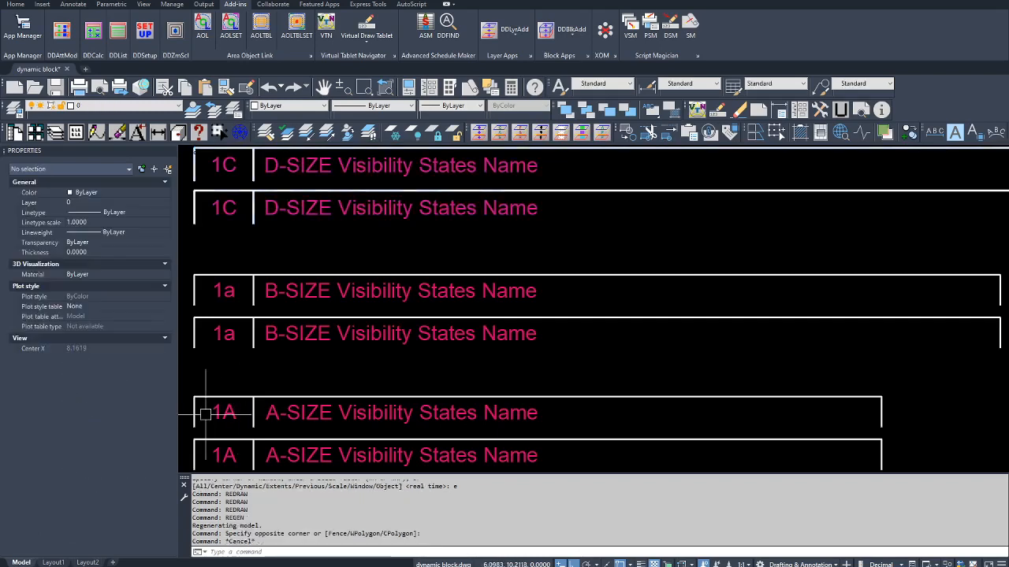
Step: Select both B-size revision blocks and examine their visibility state and the R_NO_A&B and R_NOTE_A&B attributes
left_click(256, 371)
left_click(203, 276)
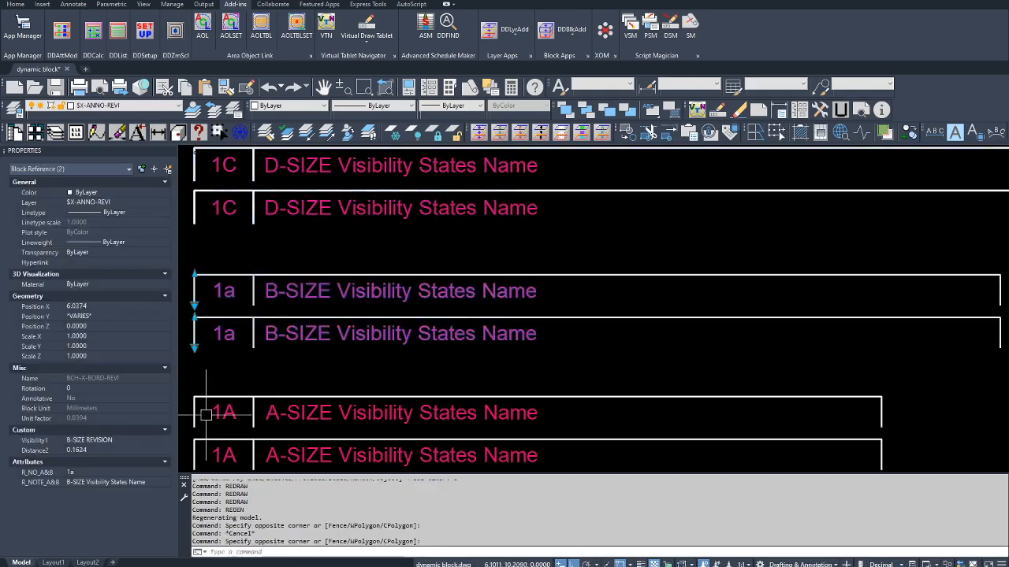
left_click(107, 440)
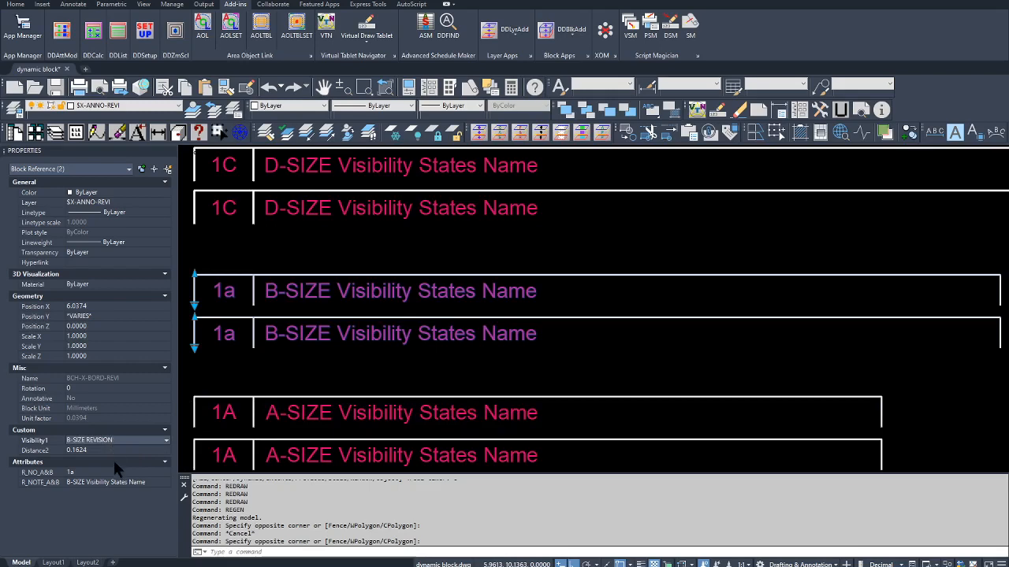
left_click(111, 481)
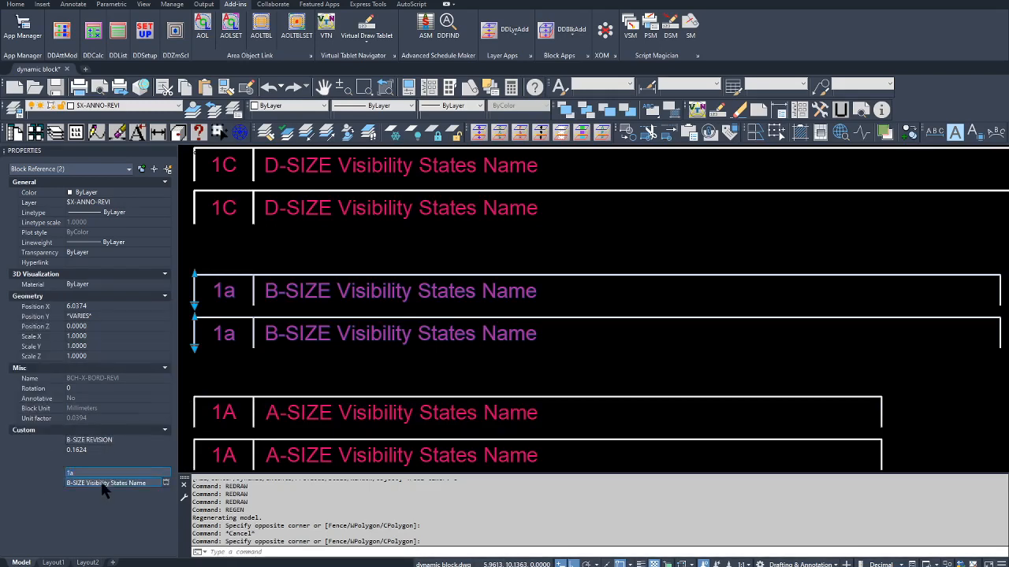
key("shift+Tab")
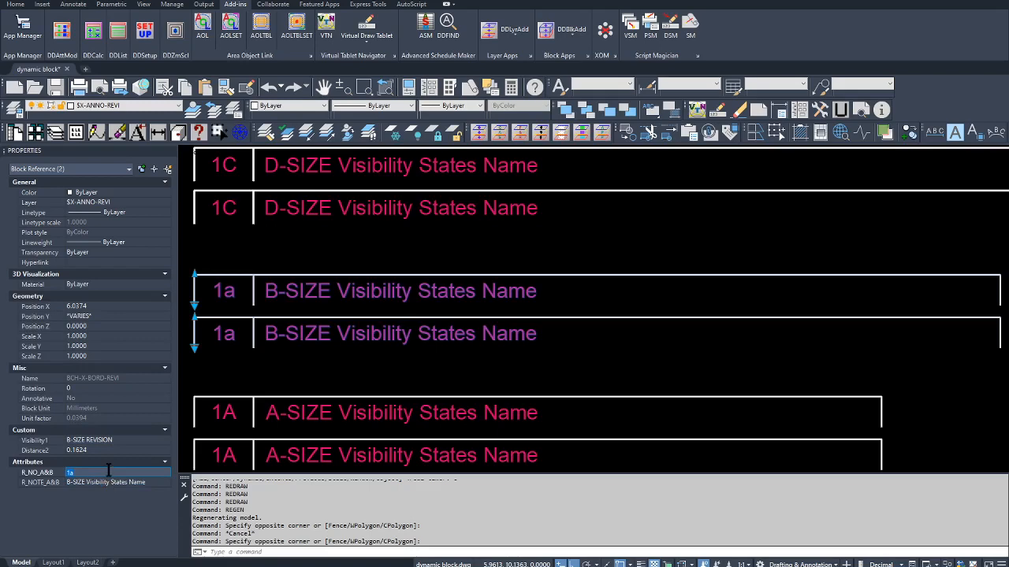
key("Escape")
key("Escape")
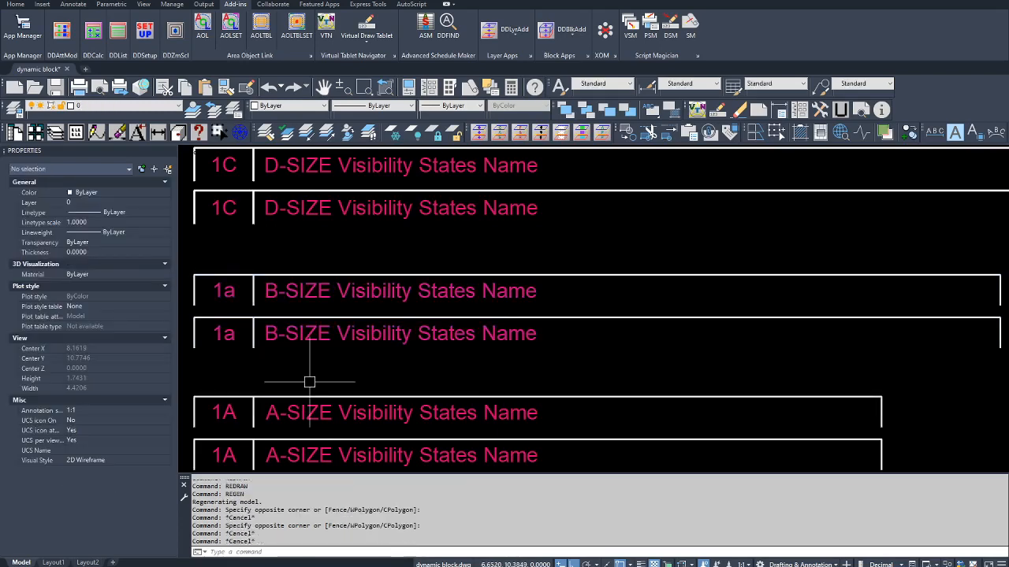
Step: Select both A-size revision blocks and examine their visibility state and attributes
left_click(238, 389)
left_click(208, 463)
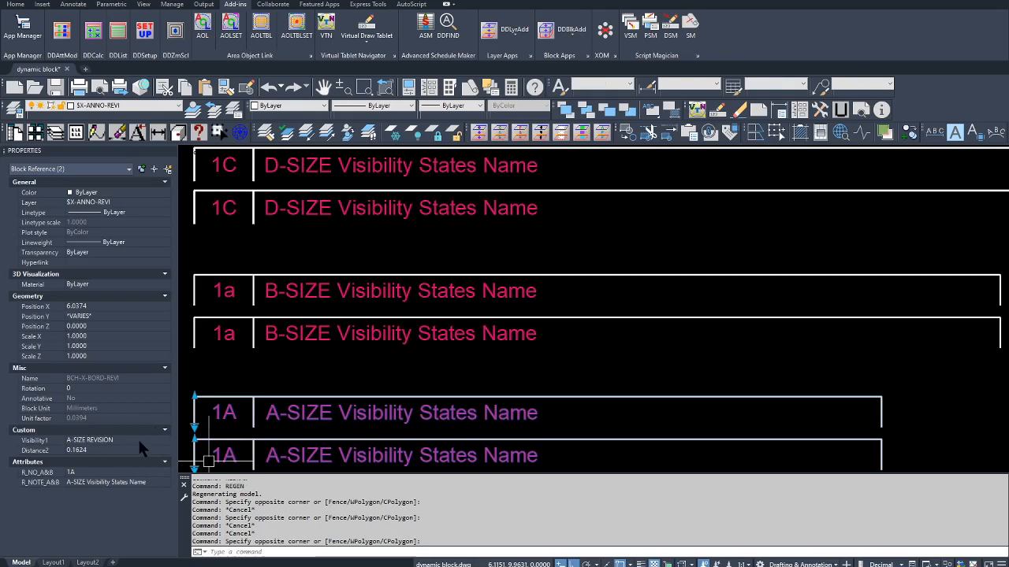
left_click(104, 441)
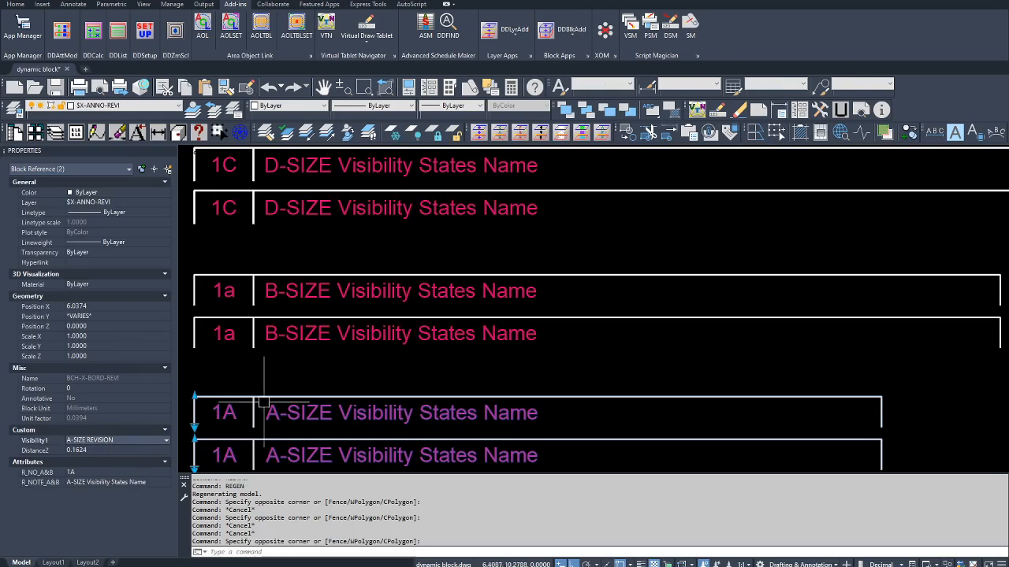
key("Escape")
key("Escape")
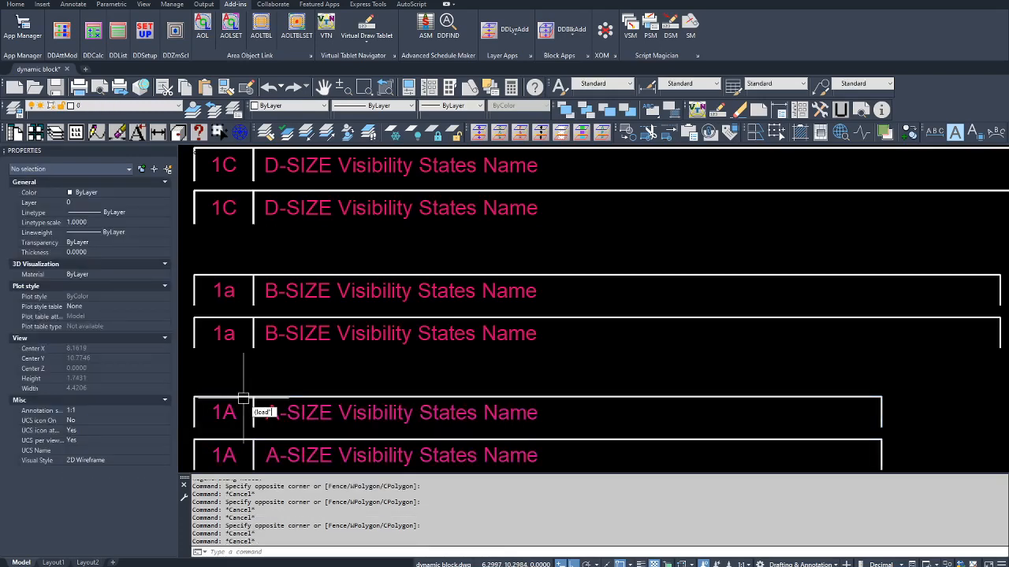
Step: Load the VSET LISP routine and run it for visibility state 1, D & E-SIZE REVISION
type("(load\"VSET\")")
key("Return")
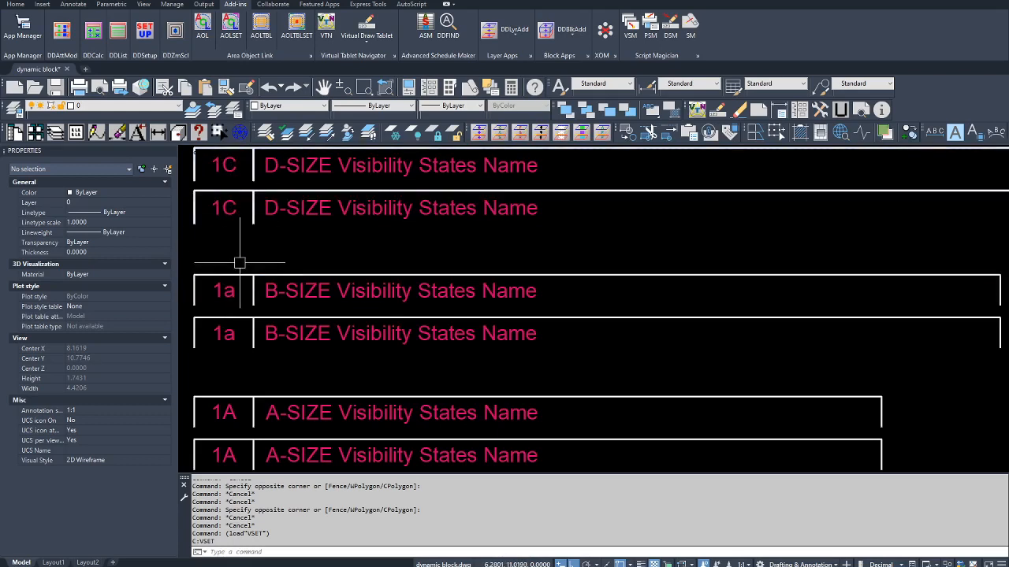
type("VSET")
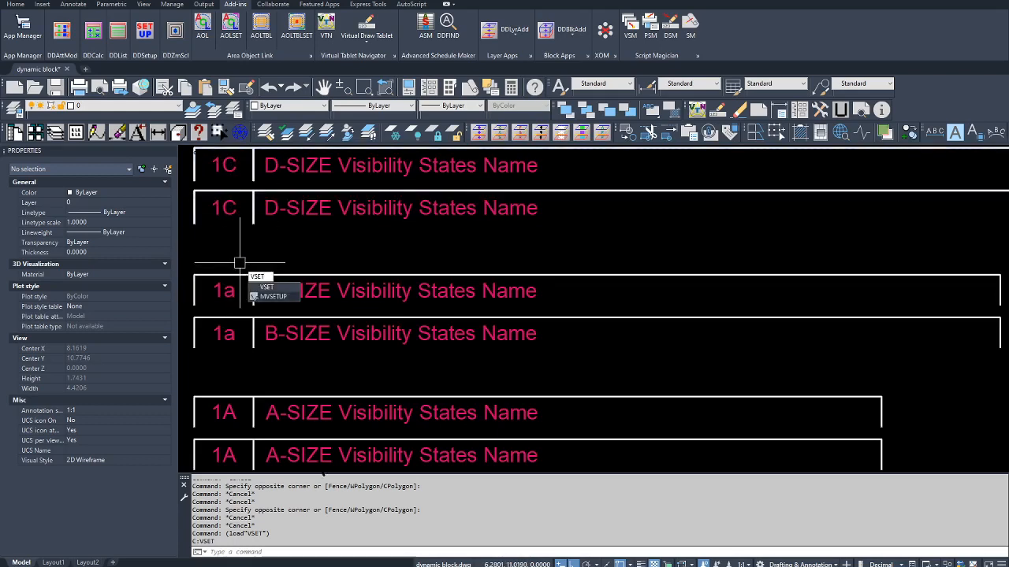
key("Return")
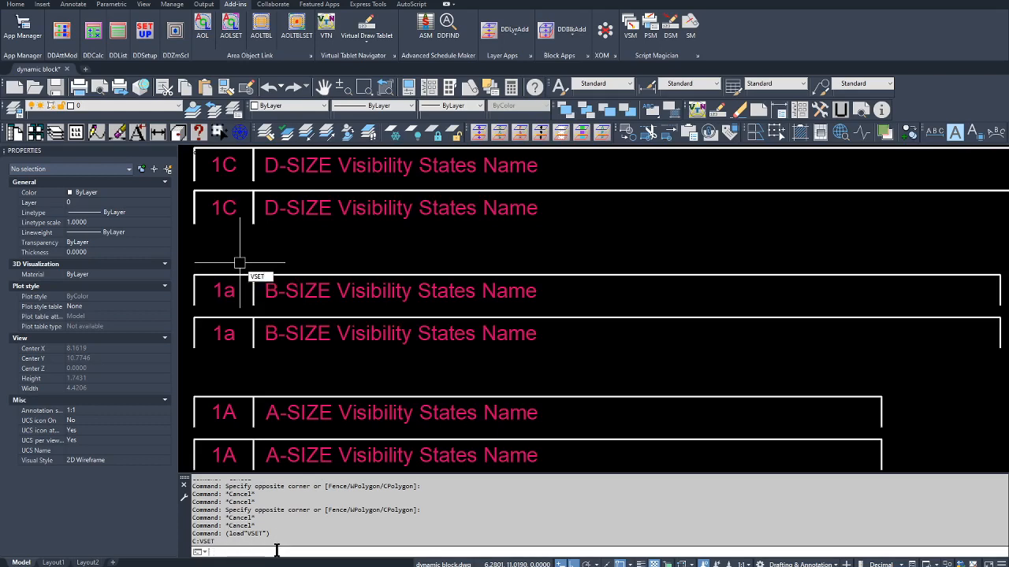
key("Up")
type("VSET")
key("Return")
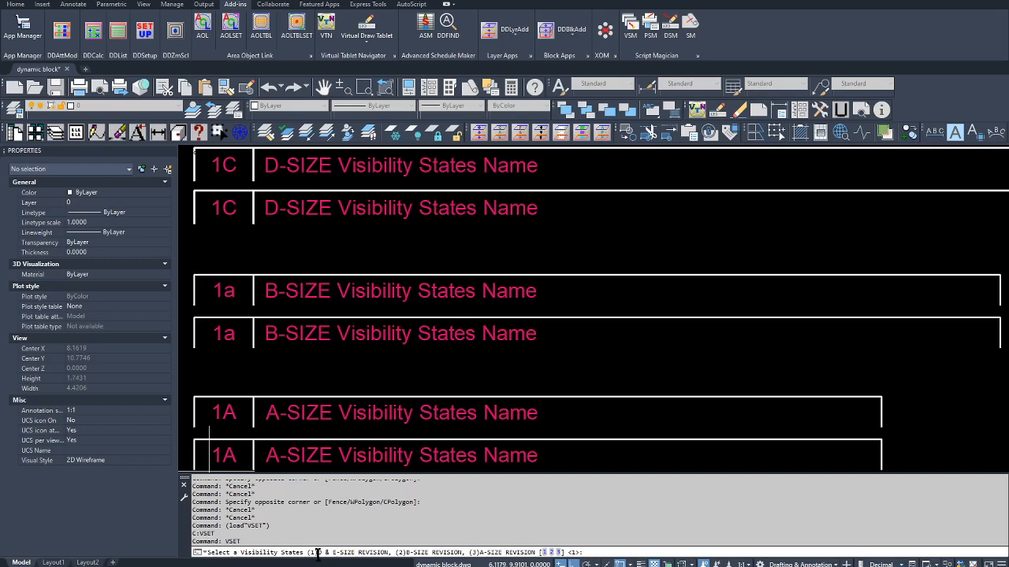
left_click(543, 553)
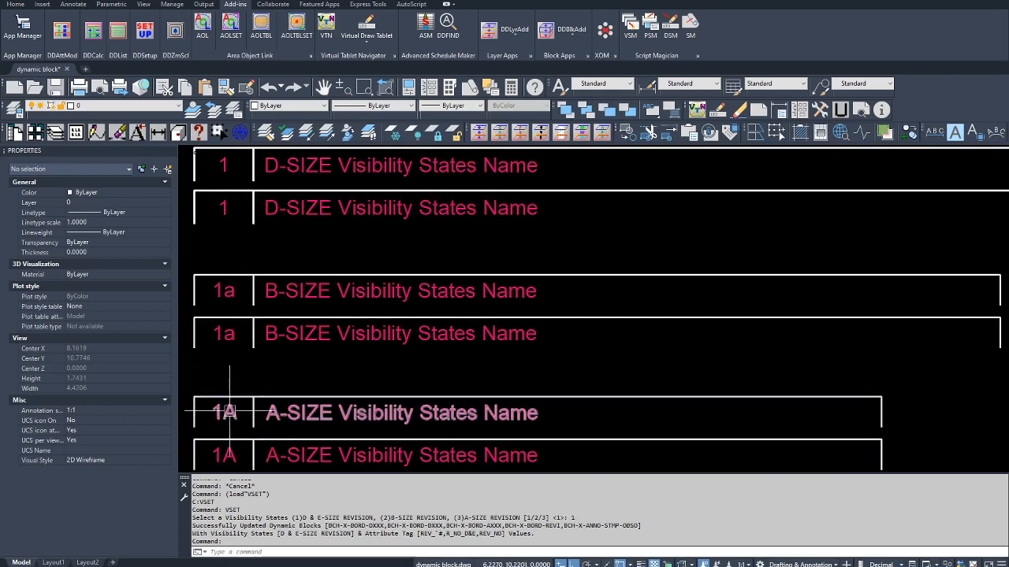
Step: Switch the uppermost D-size revision block to B-SIZE REVISION, A-SIZE REVISION and back to D & E-SIZE REVISION
left_click(219, 164)
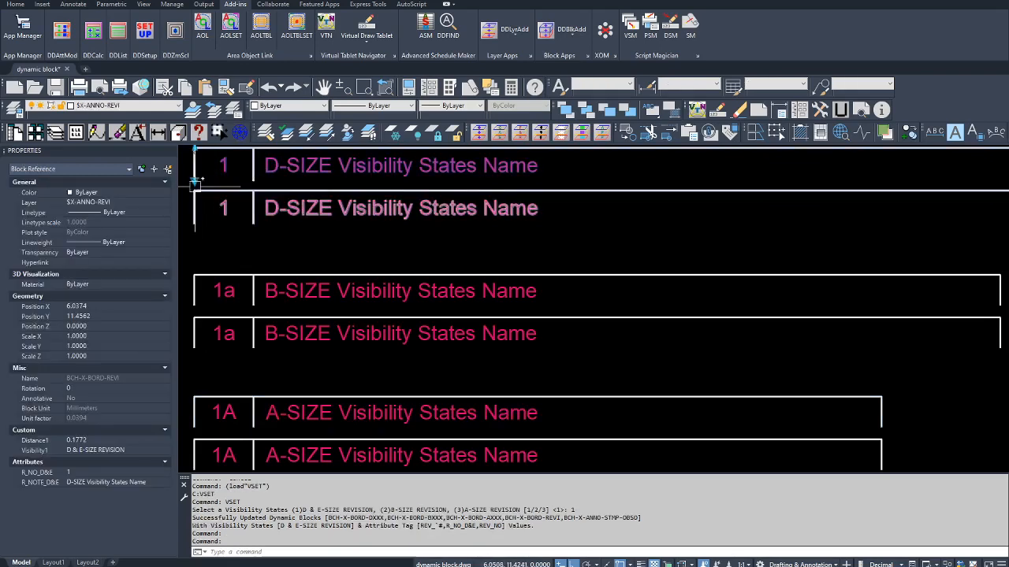
left_click(194, 181)
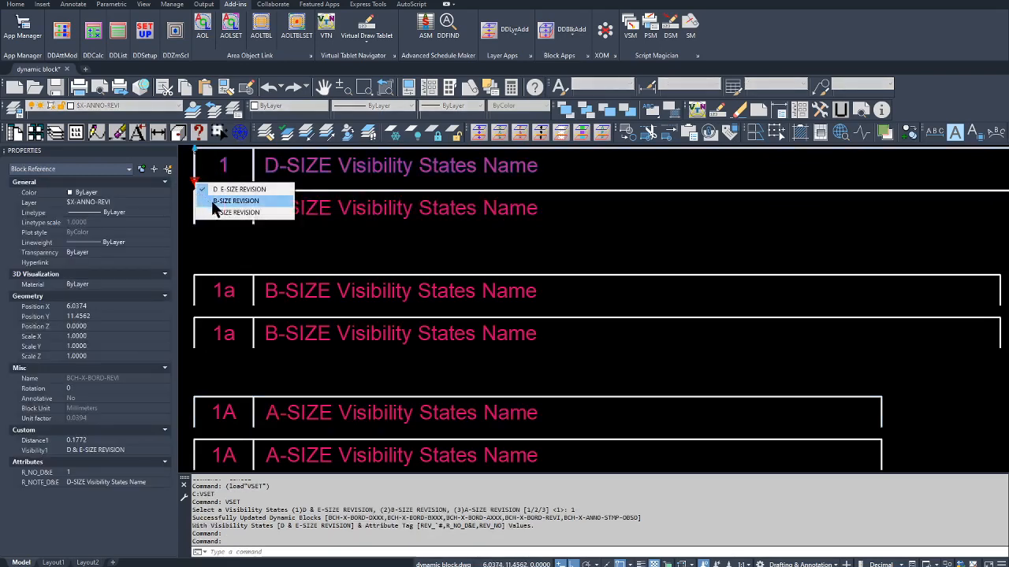
left_click(235, 200)
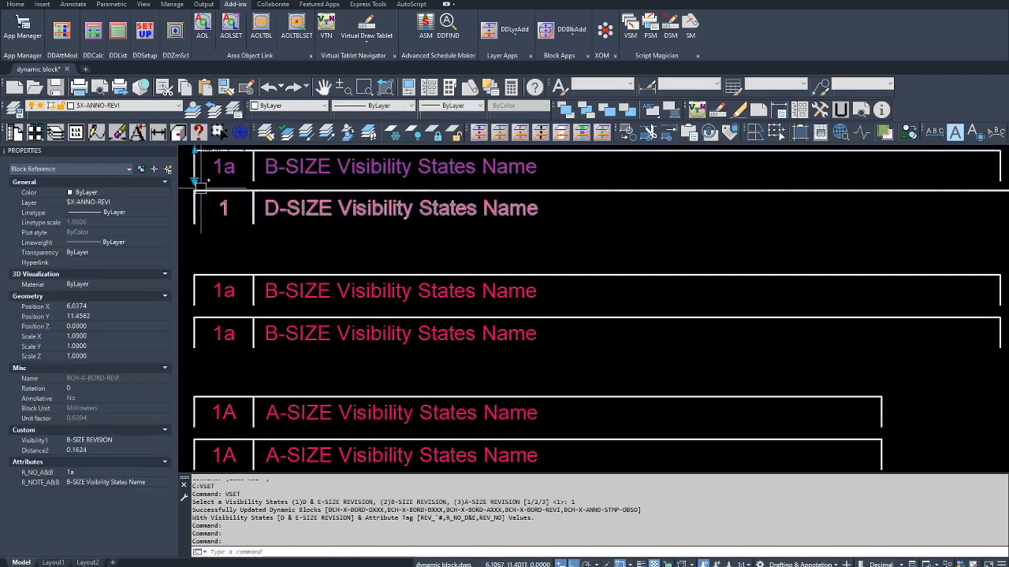
left_click(195, 181)
left_click(214, 212)
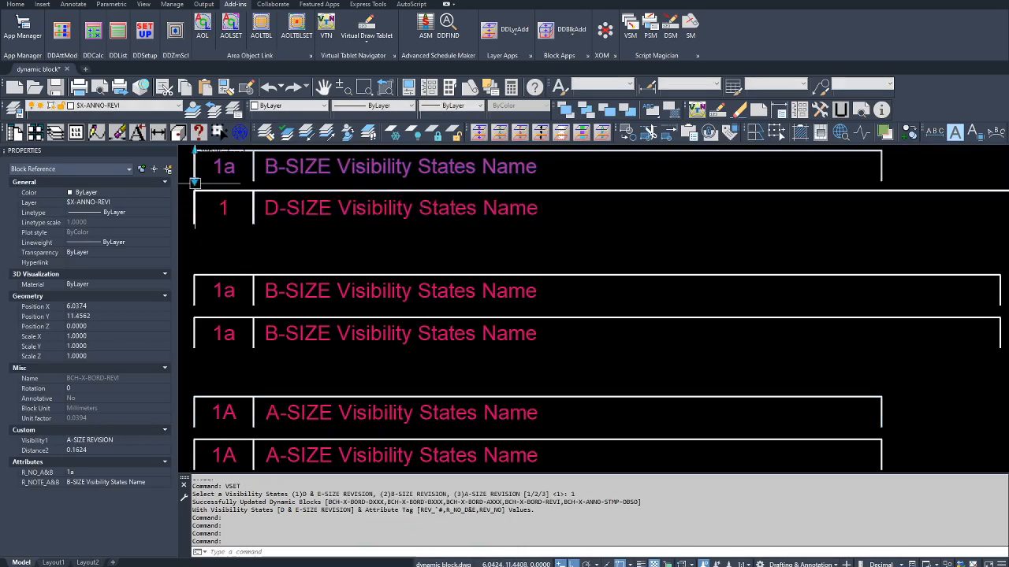
left_click(194, 182)
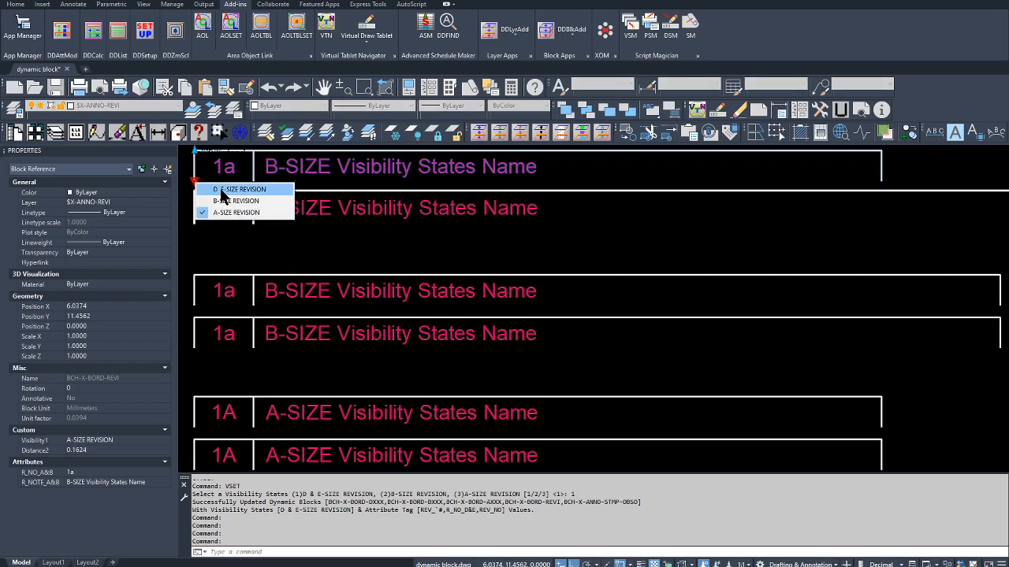
left_click(222, 190)
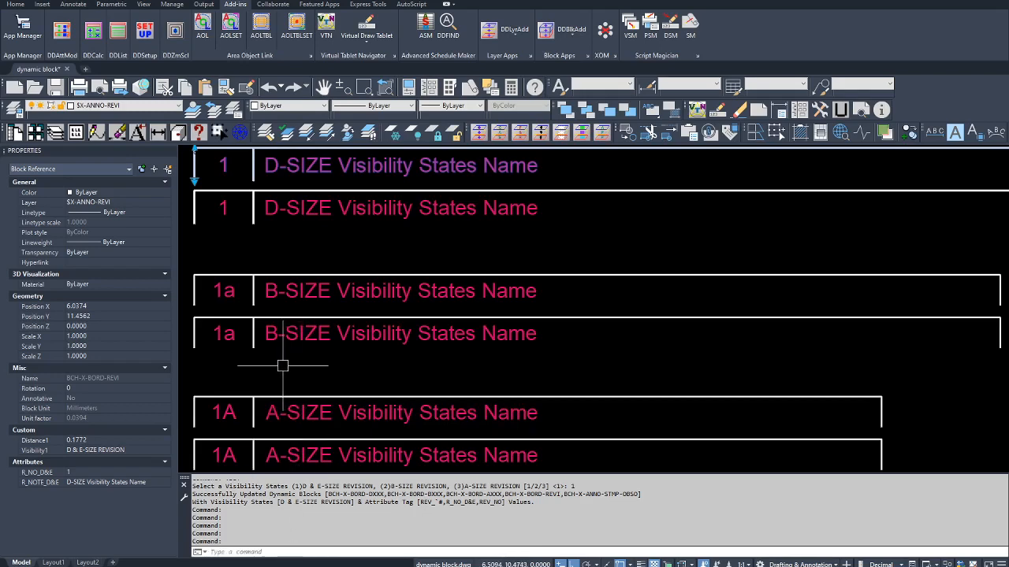
Step: Run VSET for visibility state 2, B-SIZE REVISION, and clear the block selection
type("VSET")
key("Return")
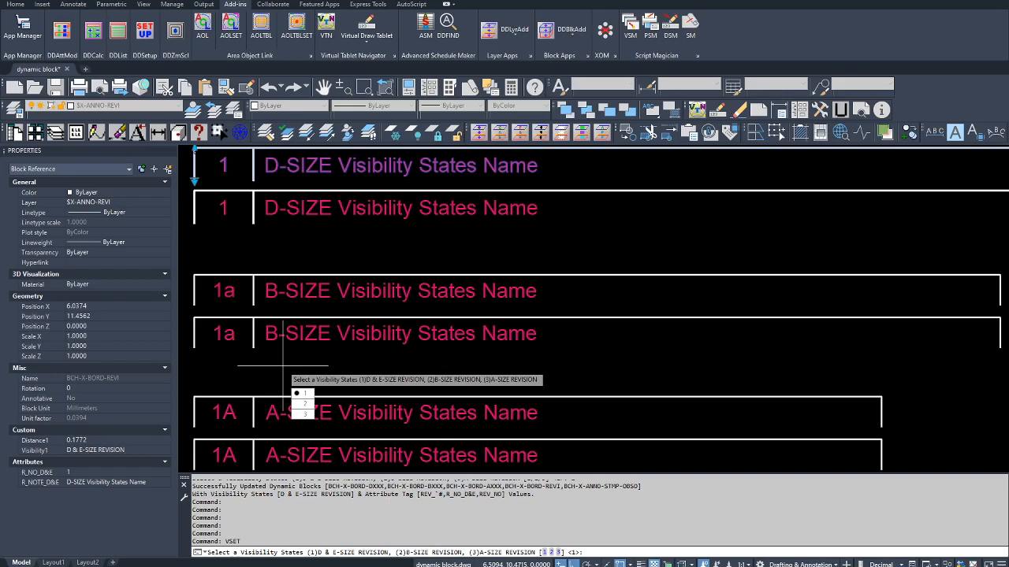
left_click(303, 405)
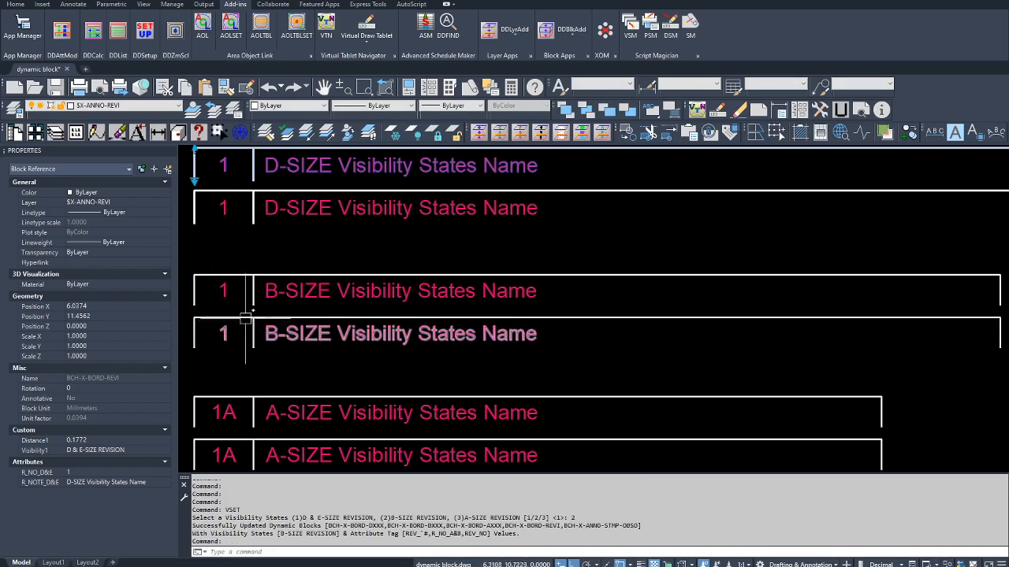
key("Escape")
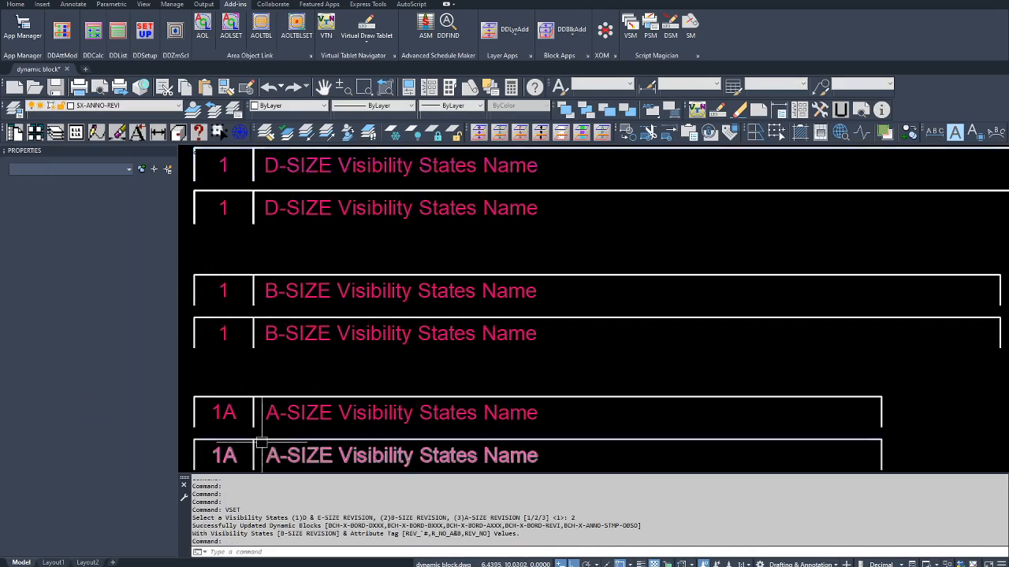
key("Escape")
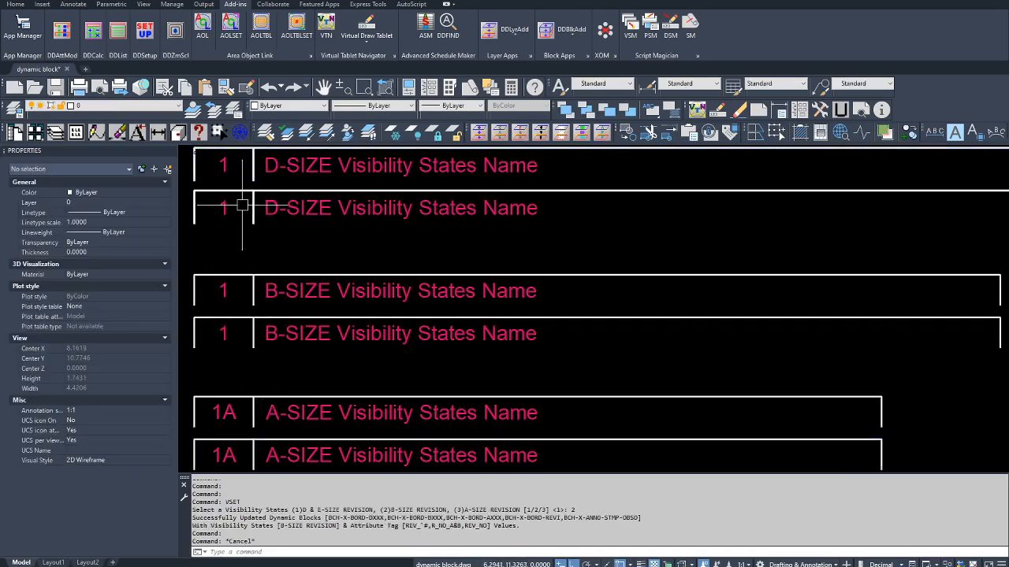
Step: Edit the revision number attributes of the two D-size blocks, setting the upper one to 1A and the lower one to 1C
double_click(273, 169)
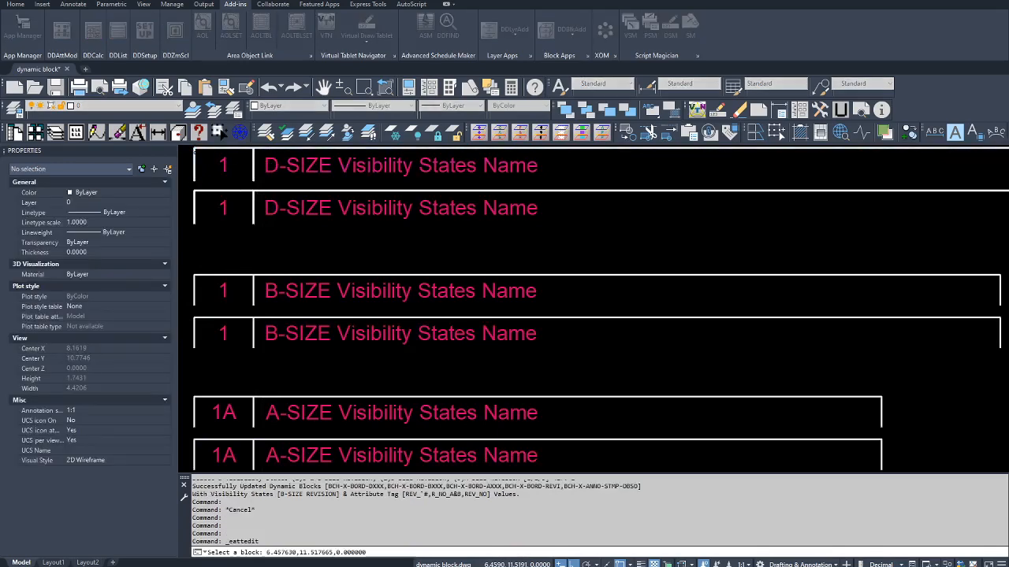
key("Return")
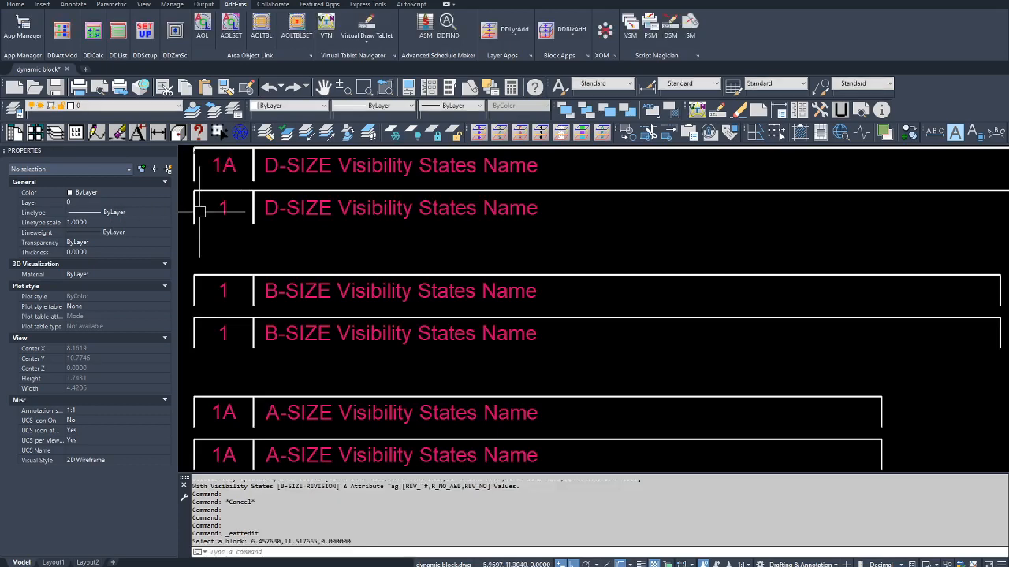
double_click(216, 212)
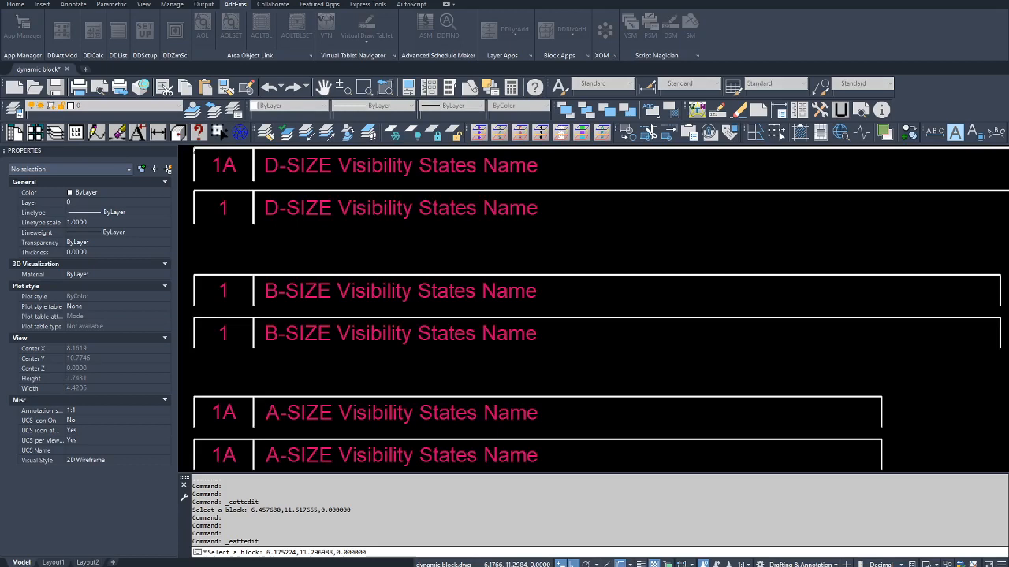
key("Return")
key("BackSpace")
type("C")
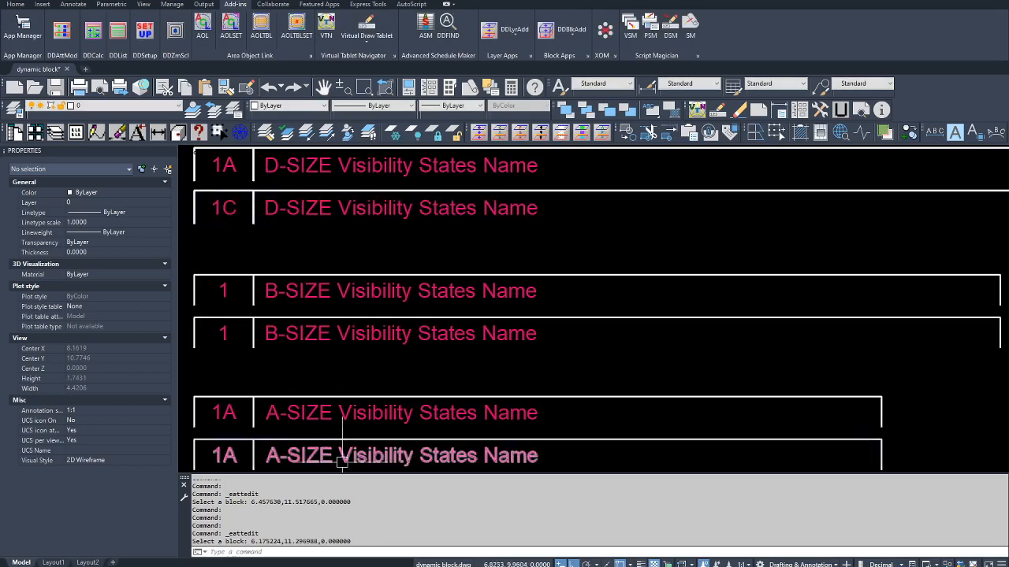
Step: Run VSET again for visibility state 2, B-SIZE REVISION
left_click(328, 551)
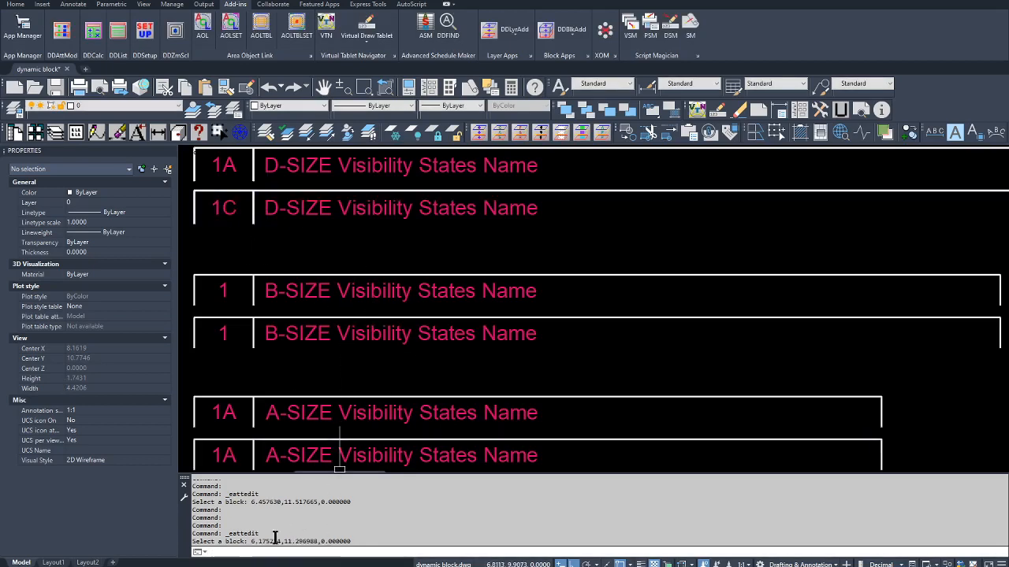
type("VSET")
key("Return")
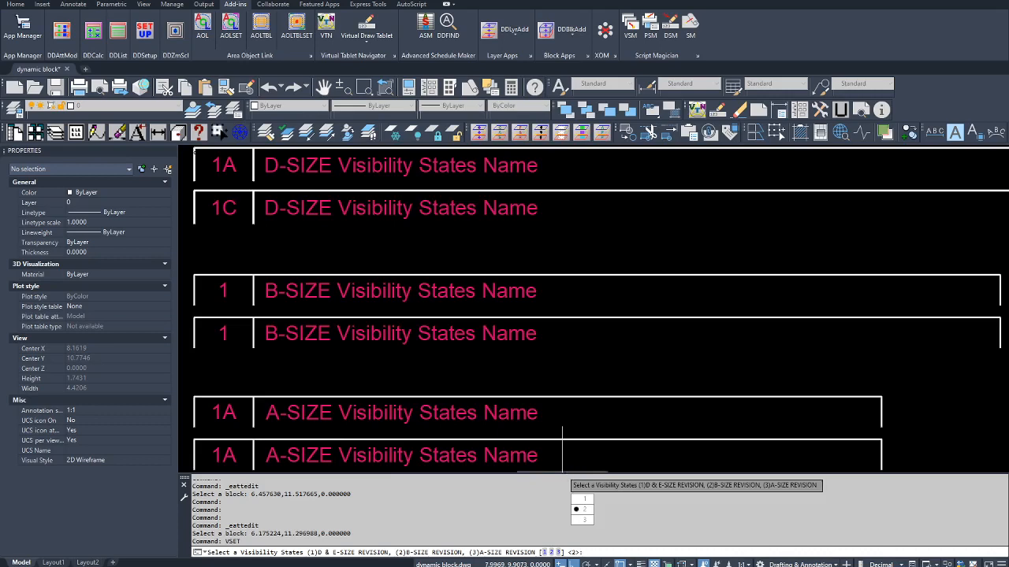
left_click(583, 511)
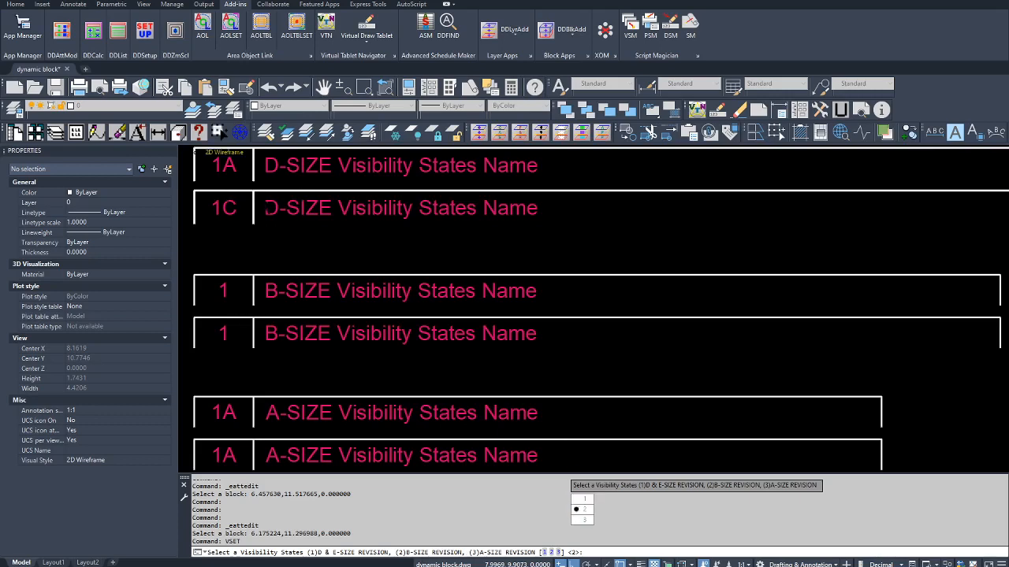
left_click(581, 511)
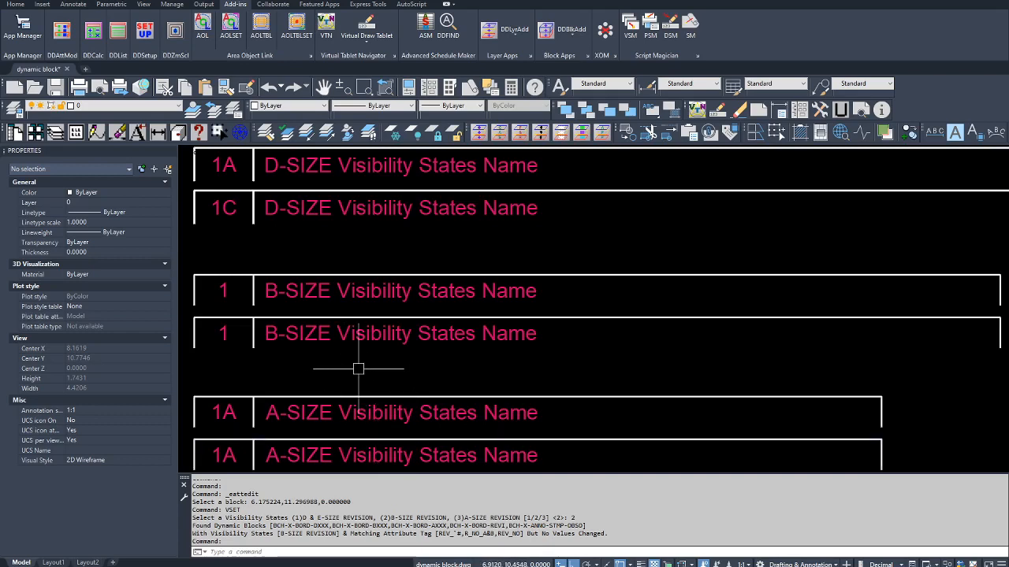
type("VSET")
key("Return")
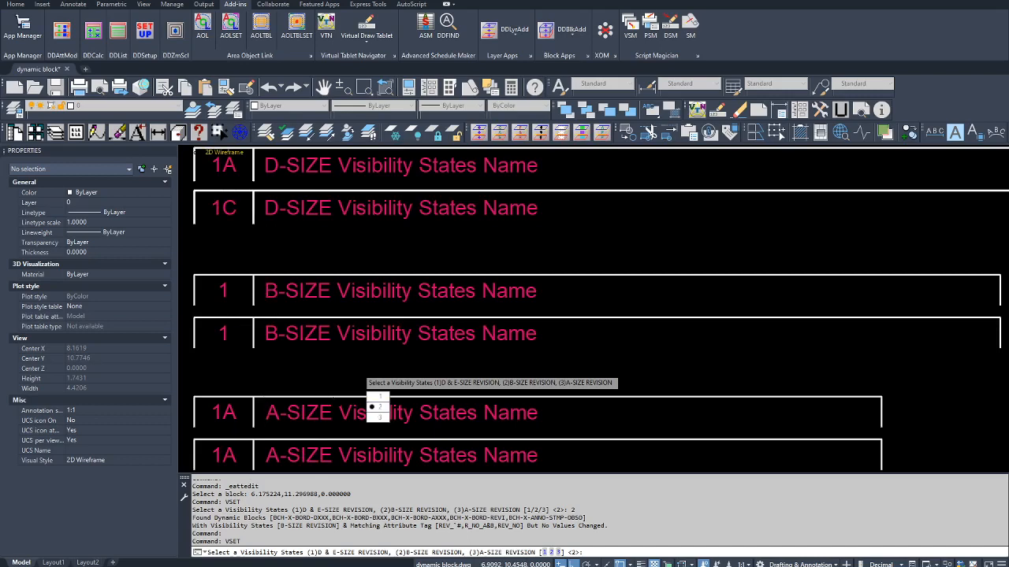
key("Escape")
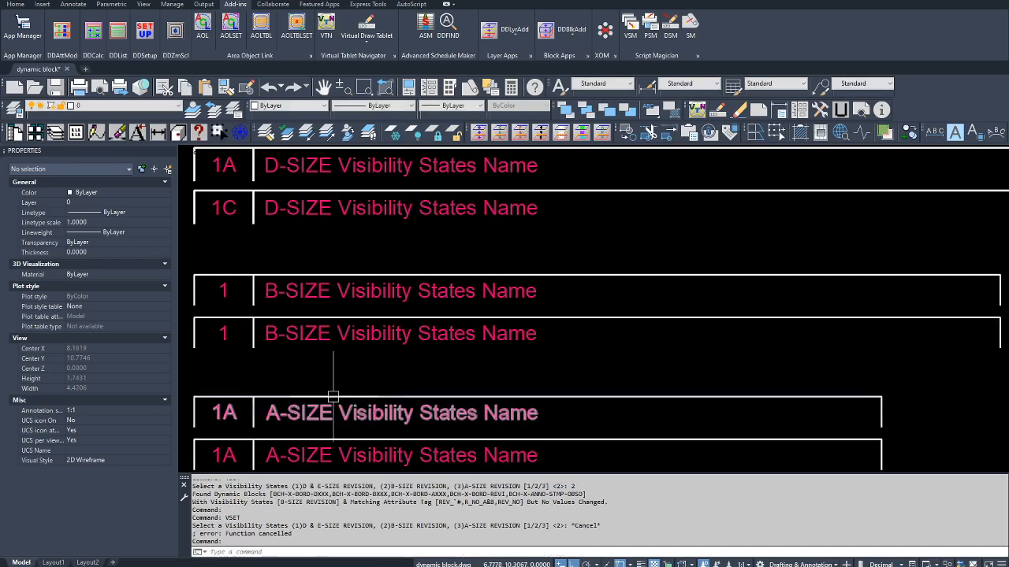
Step: Edit the revision number attributes of the two B-size blocks, setting the upper one to 1a and the lower one to 1c
double_click(228, 292)
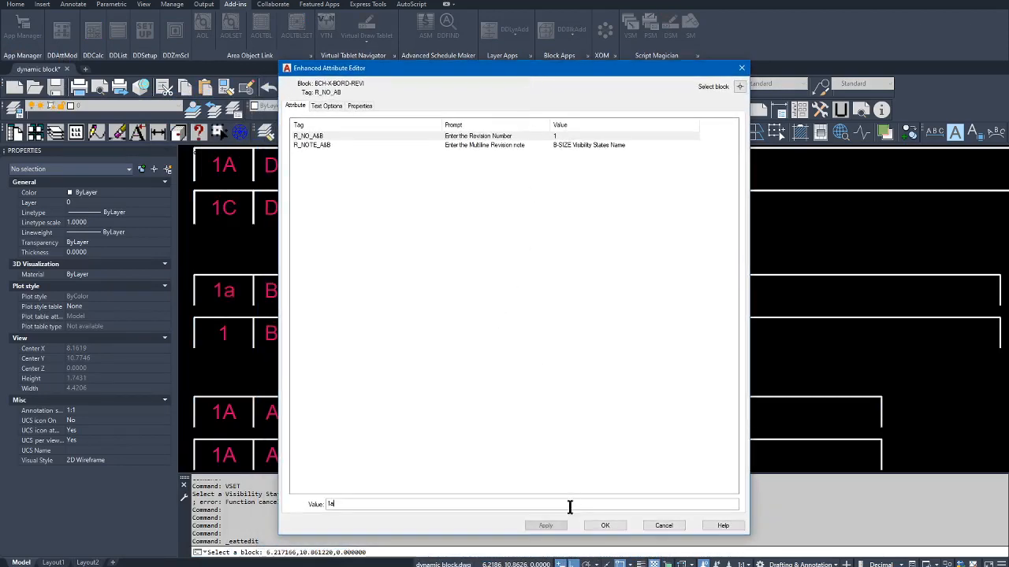
left_click(603, 525)
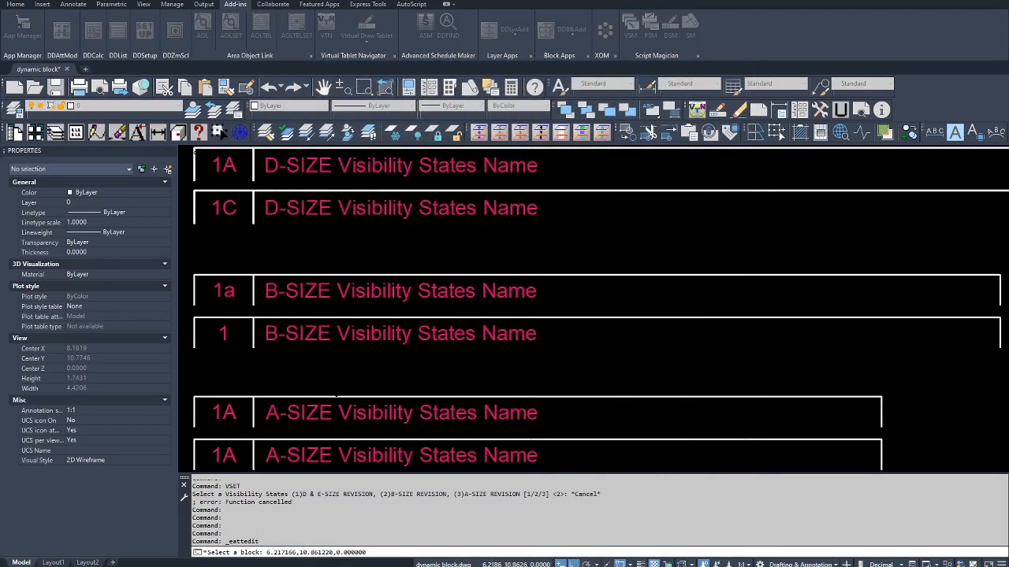
double_click(219, 332)
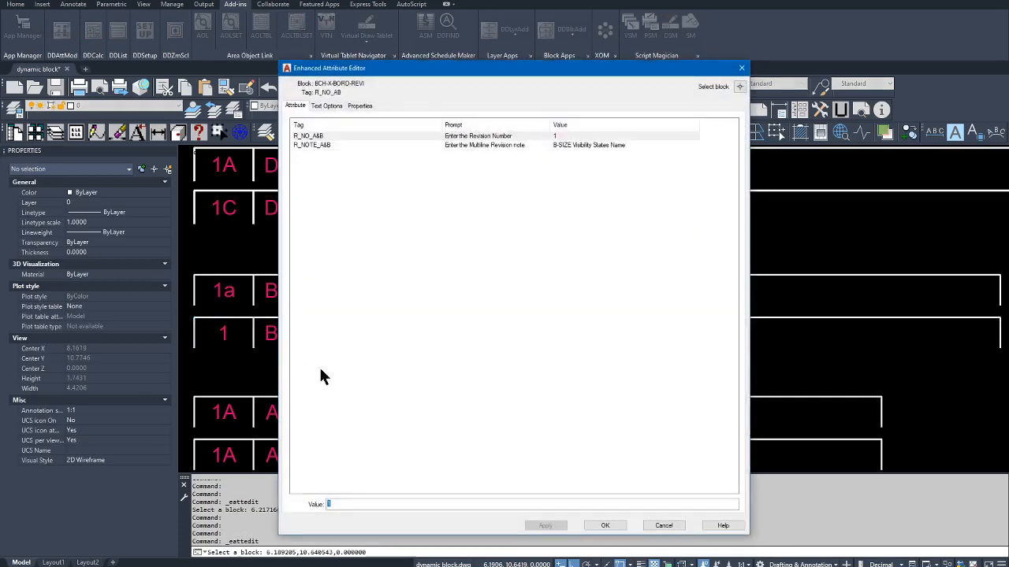
type("c")
left_click(603, 526)
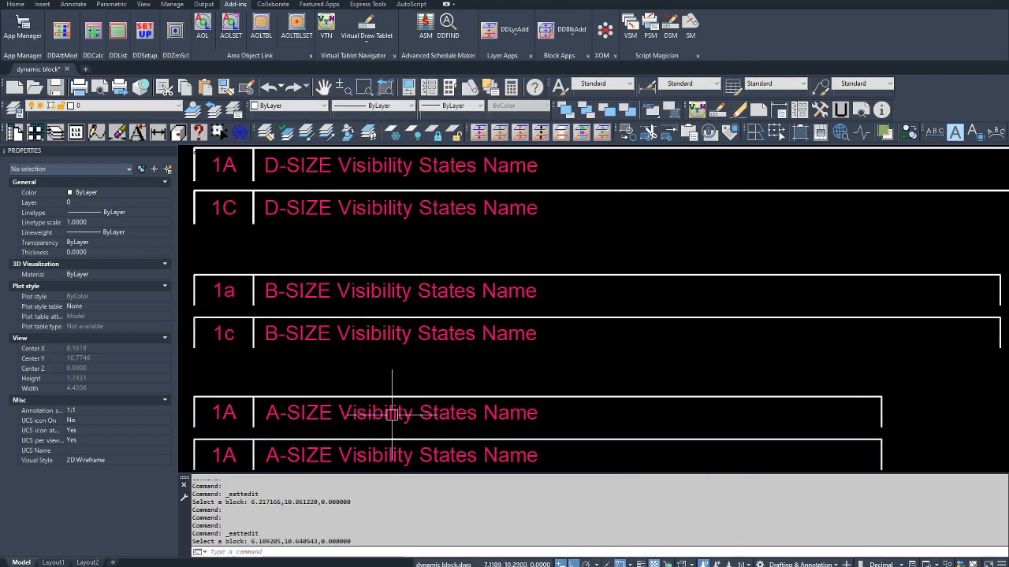
Step: Run VSET for visibility state 3, A-SIZE REVISION
type("v")
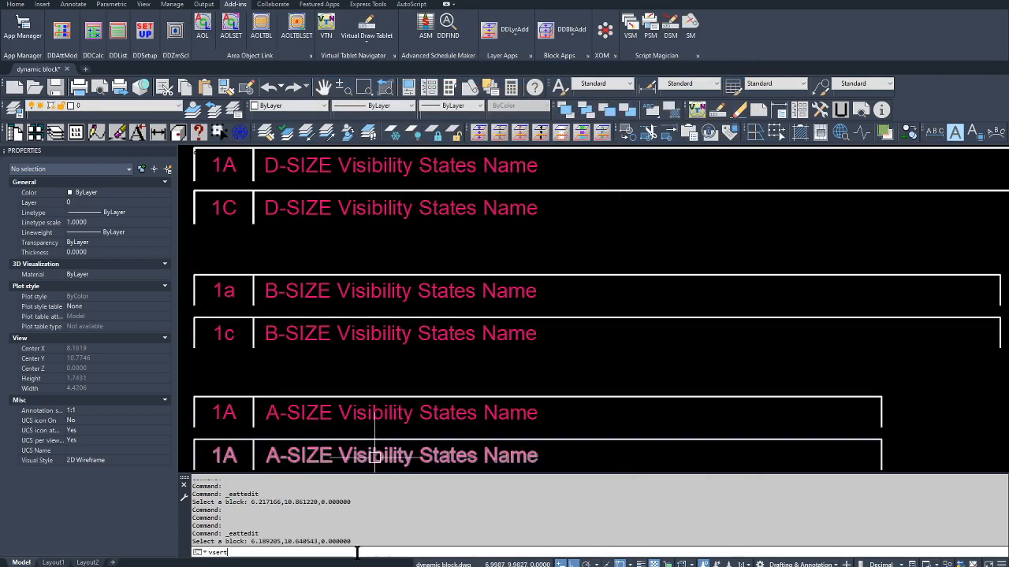
type("set")
key("Return")
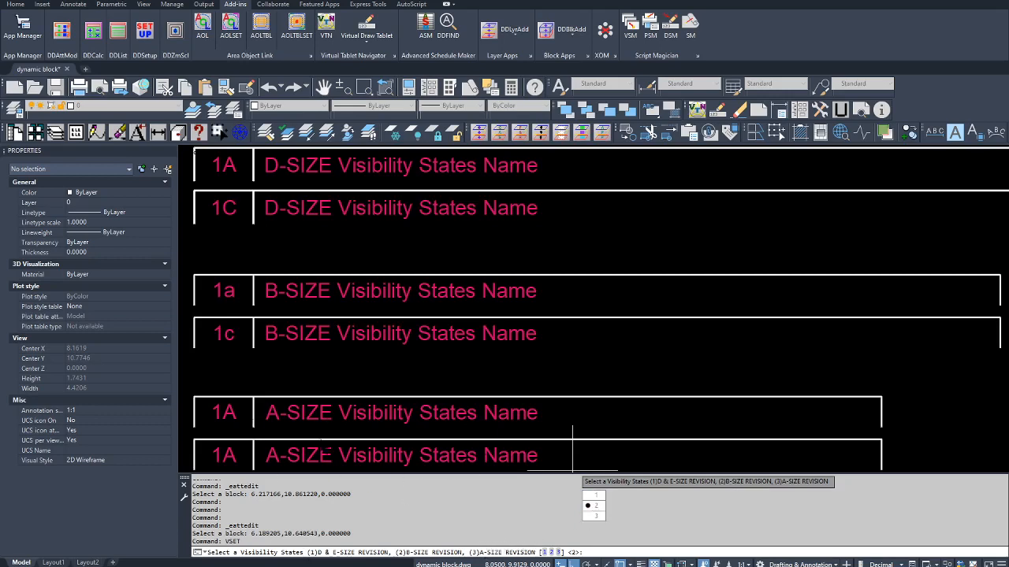
left_click(597, 517)
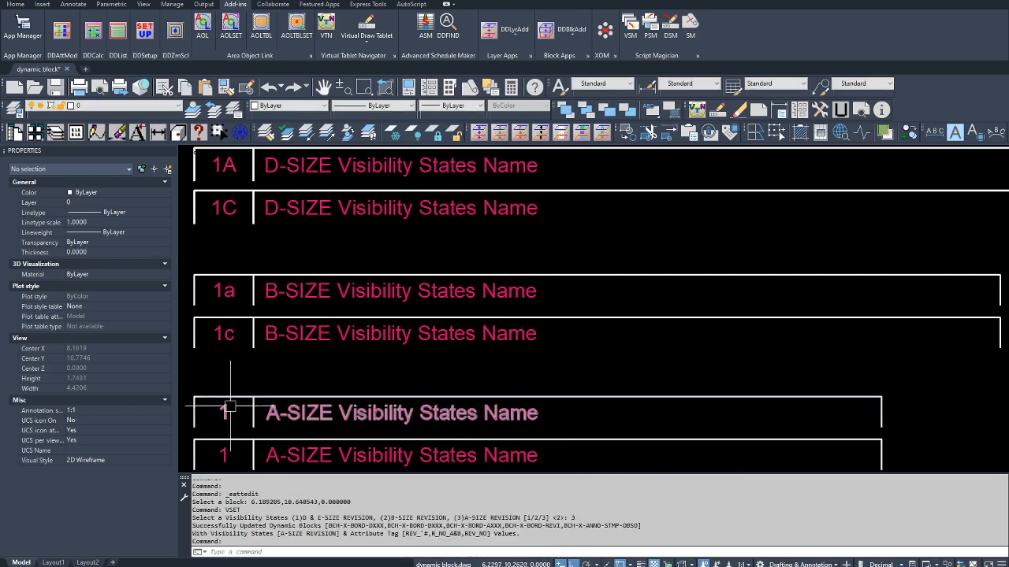